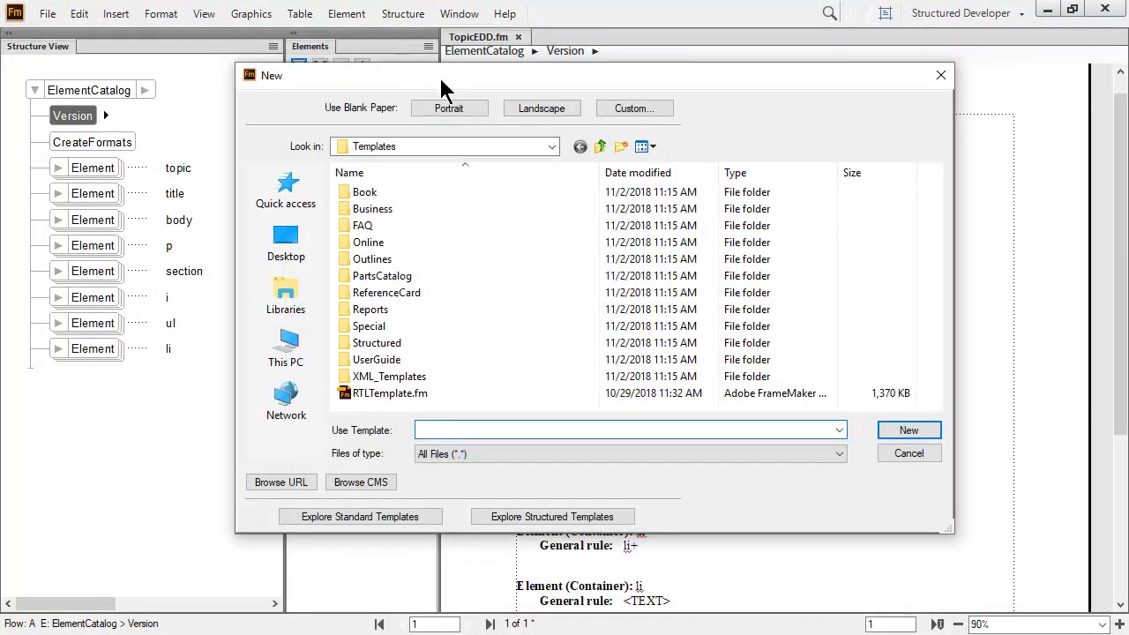
- Create a blank portrait document and import the element definitions from TopicEDD.fm into it
click(450, 107)
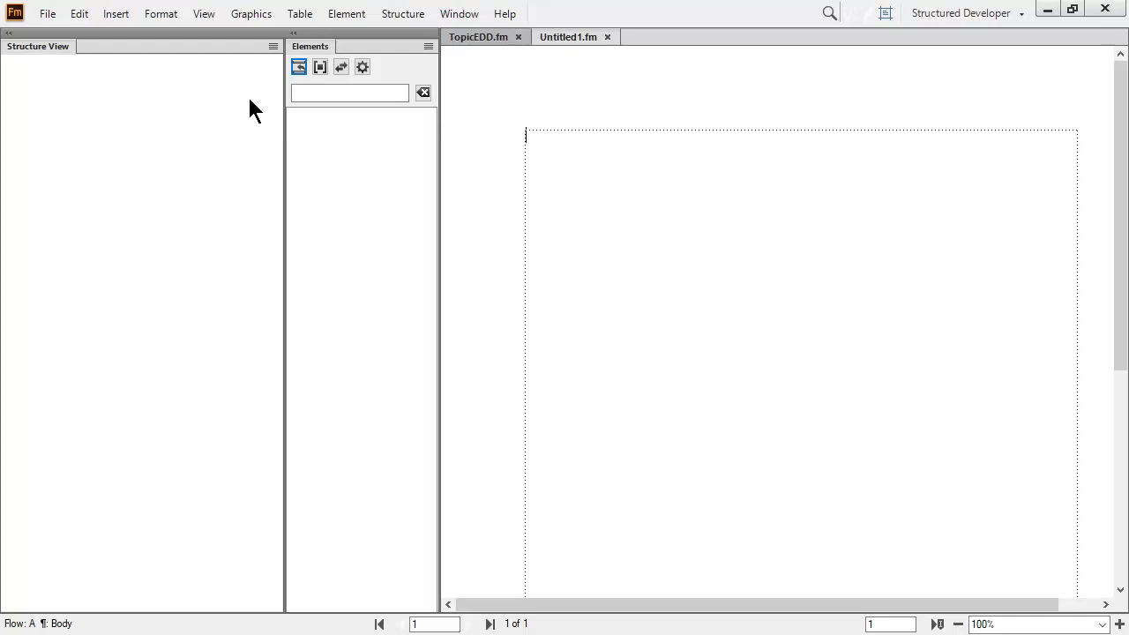
click(54, 18)
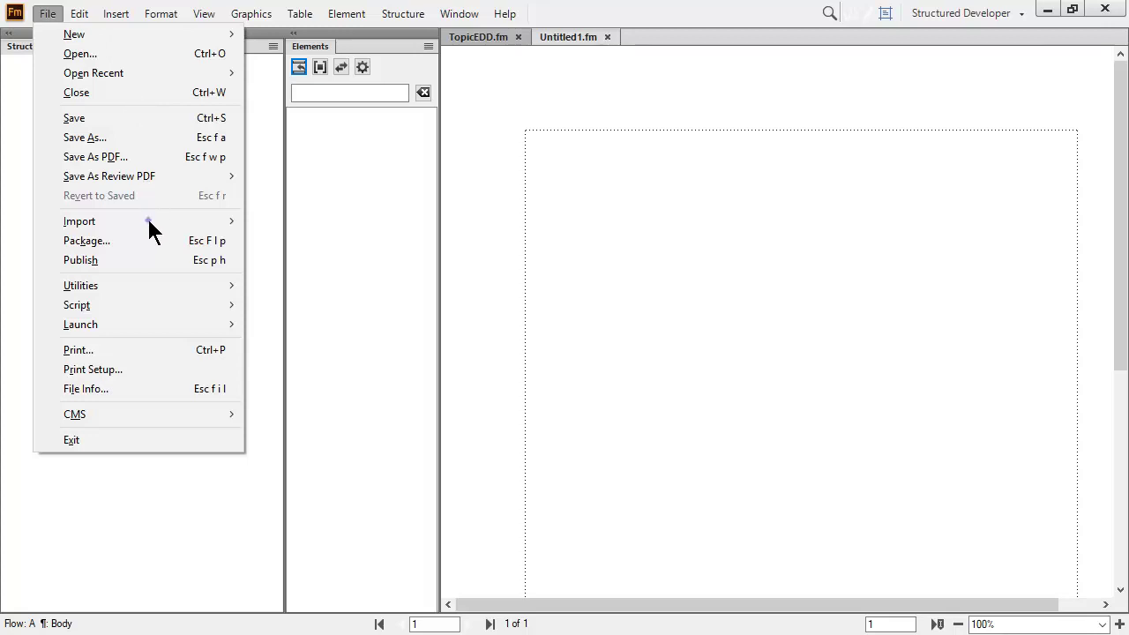
mouse_move(150, 228)
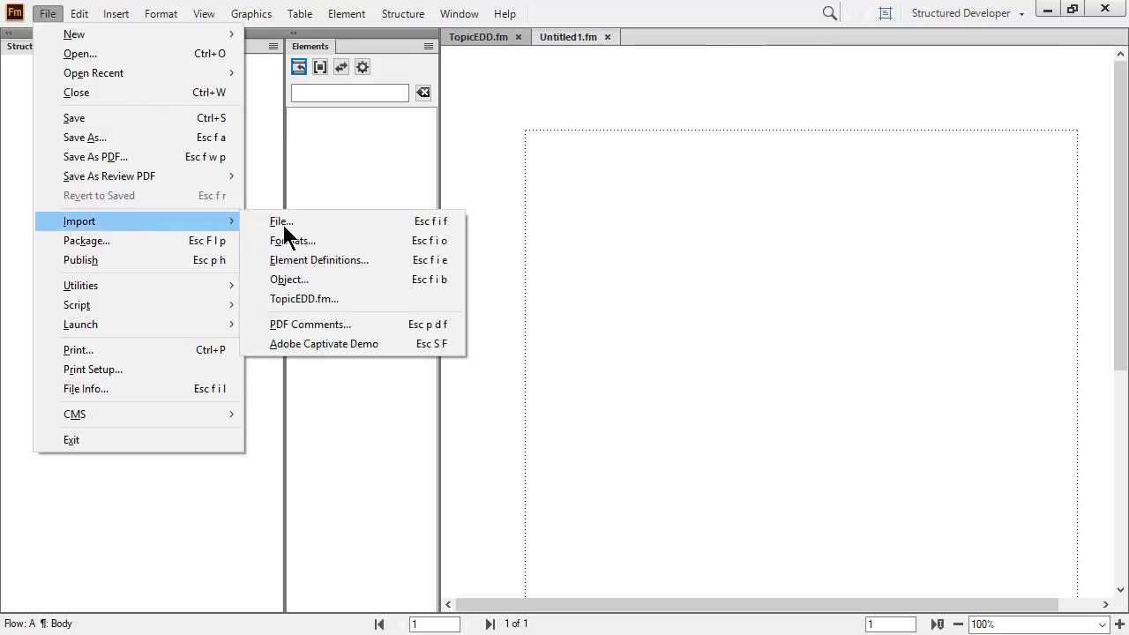
click(363, 261)
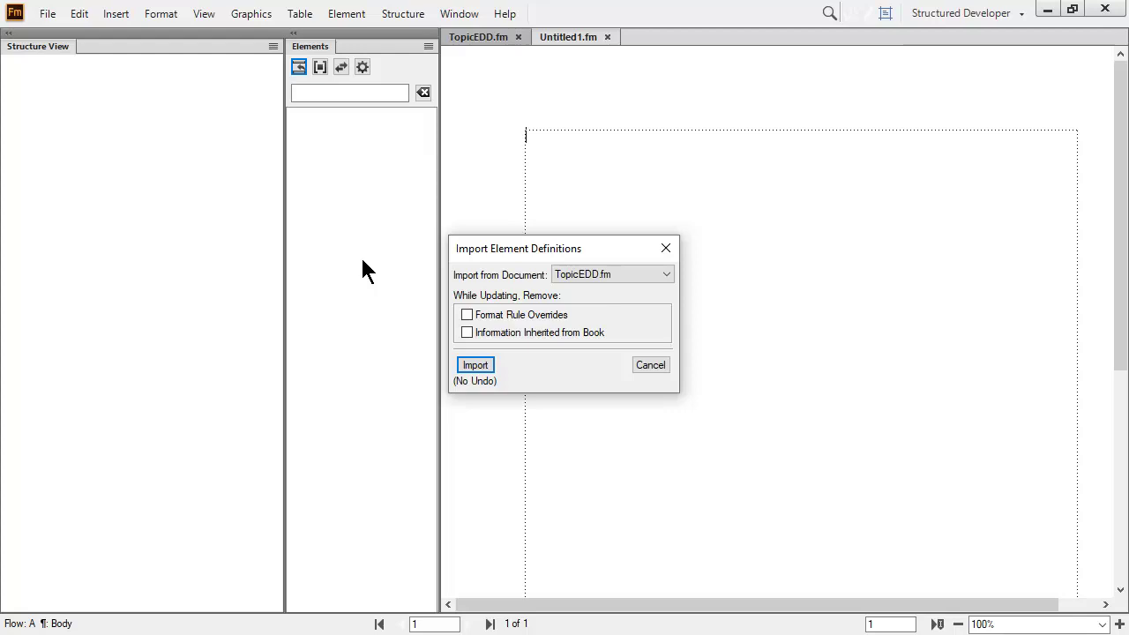
click(469, 362)
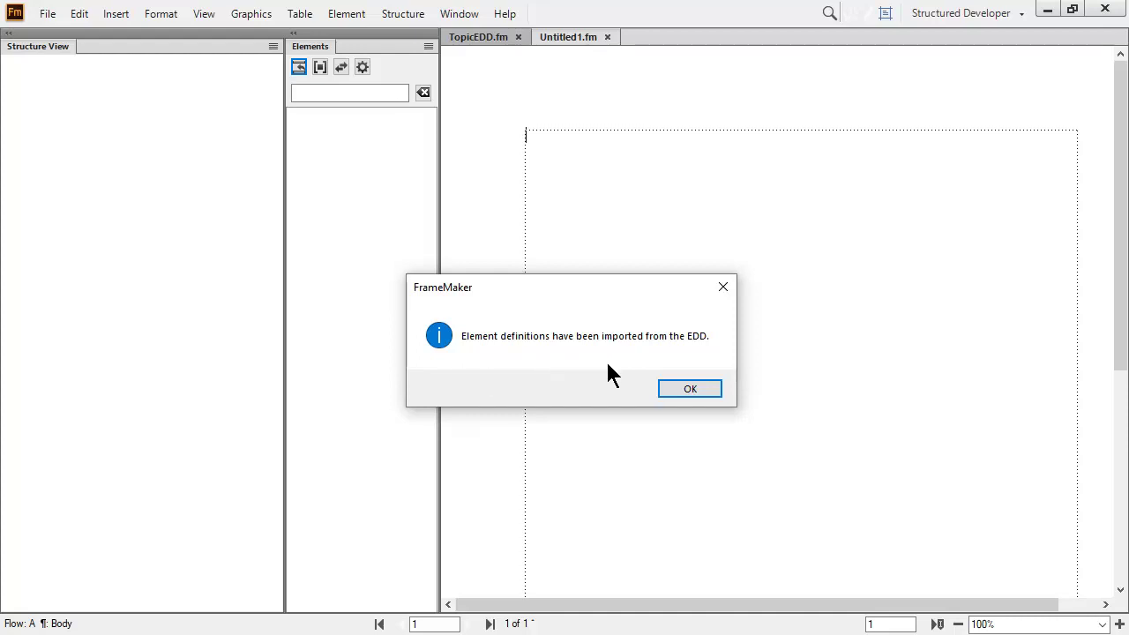
click(687, 388)
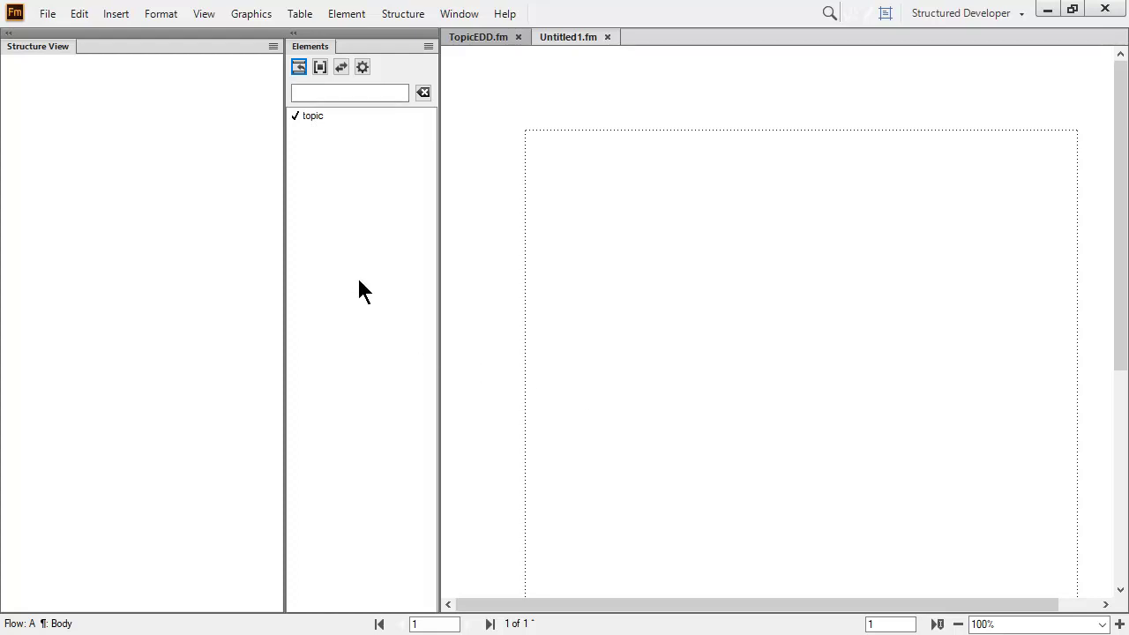
- Insert a topic root element and give it a title element reading "Primary Title"
double_click(309, 115)
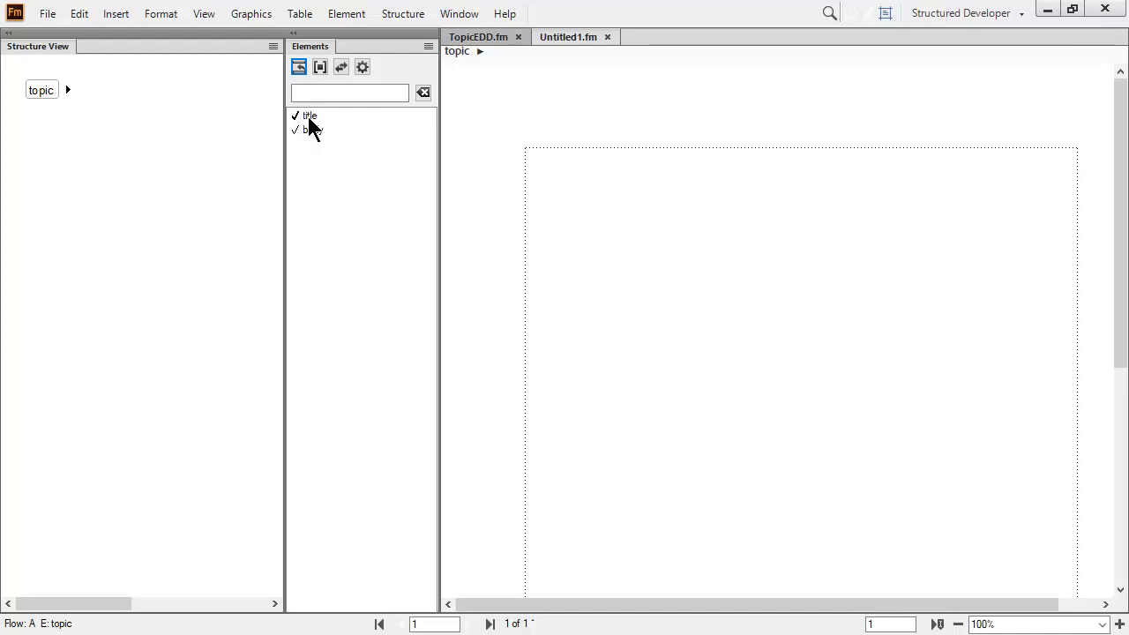
double_click(310, 116)
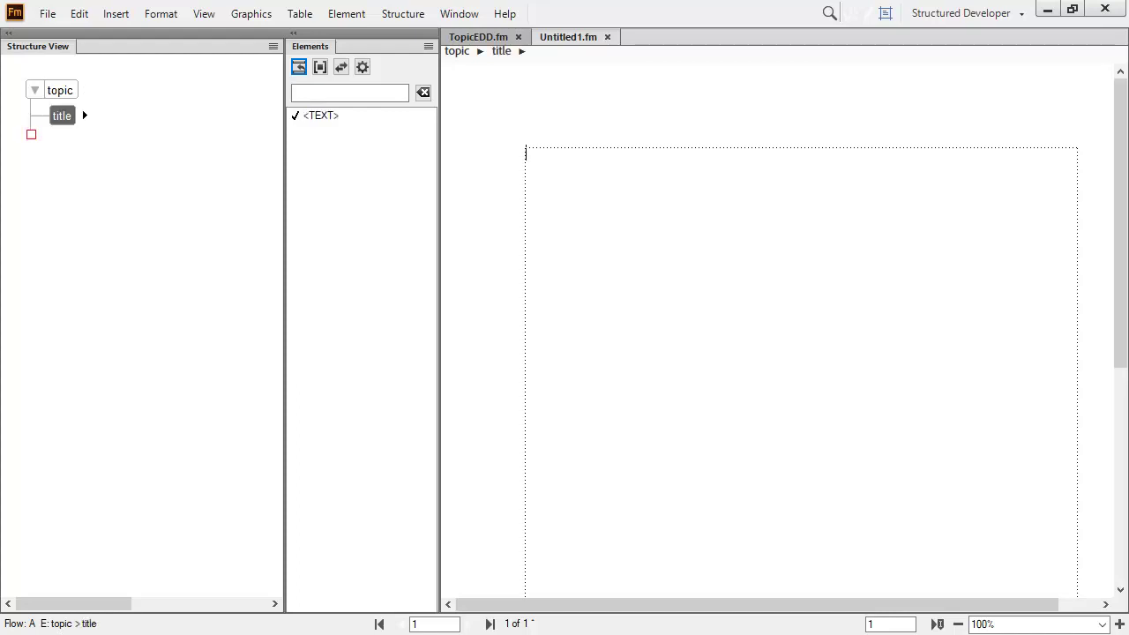
text(Primary Title)
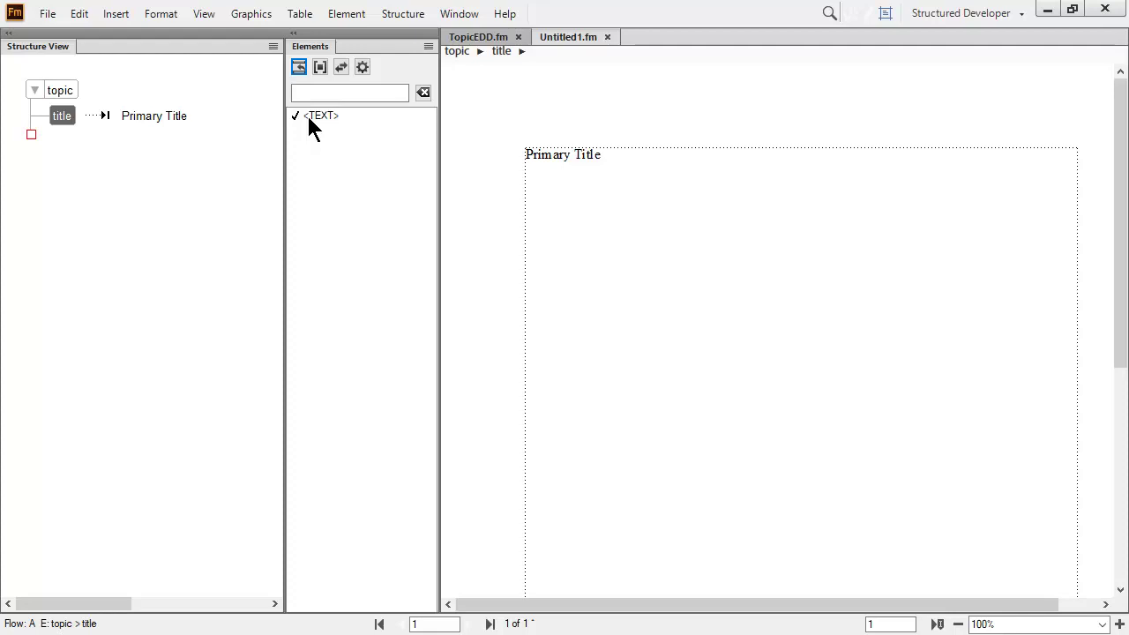
- Add a body element after the title, containing a p element reading "Some content can be structured with character level formatting."
click(40, 126)
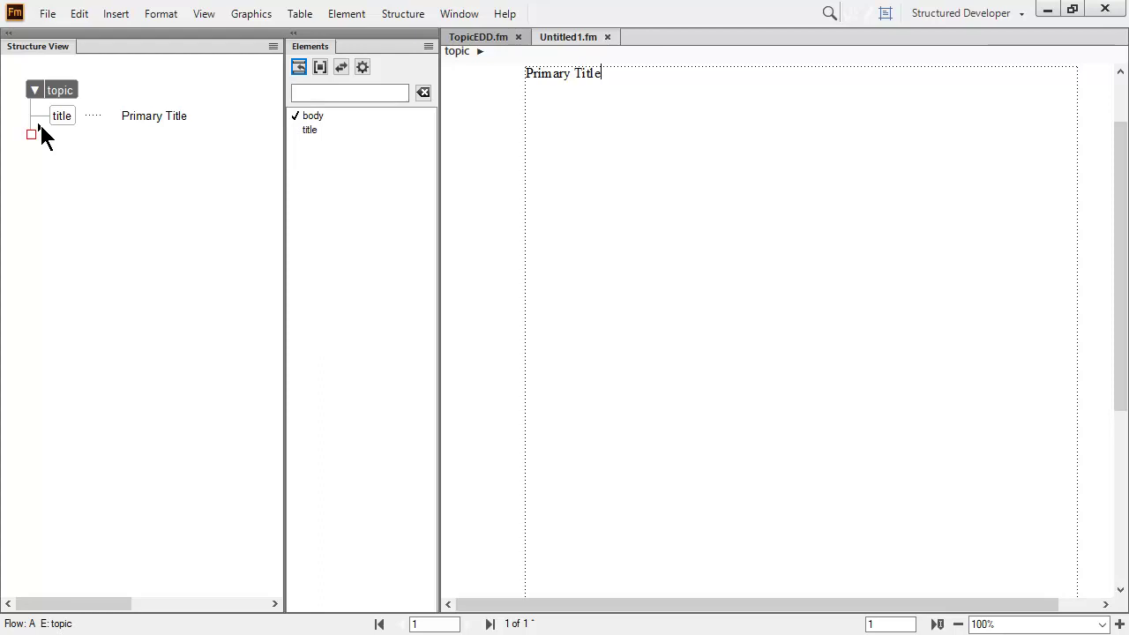
double_click(311, 116)
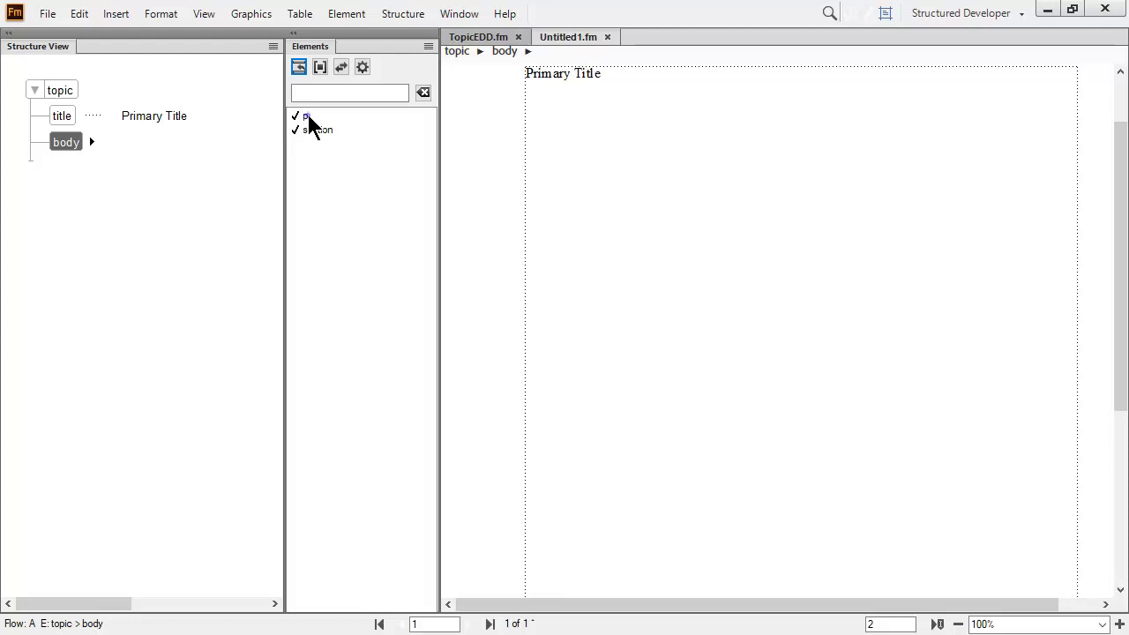
double_click(308, 116)
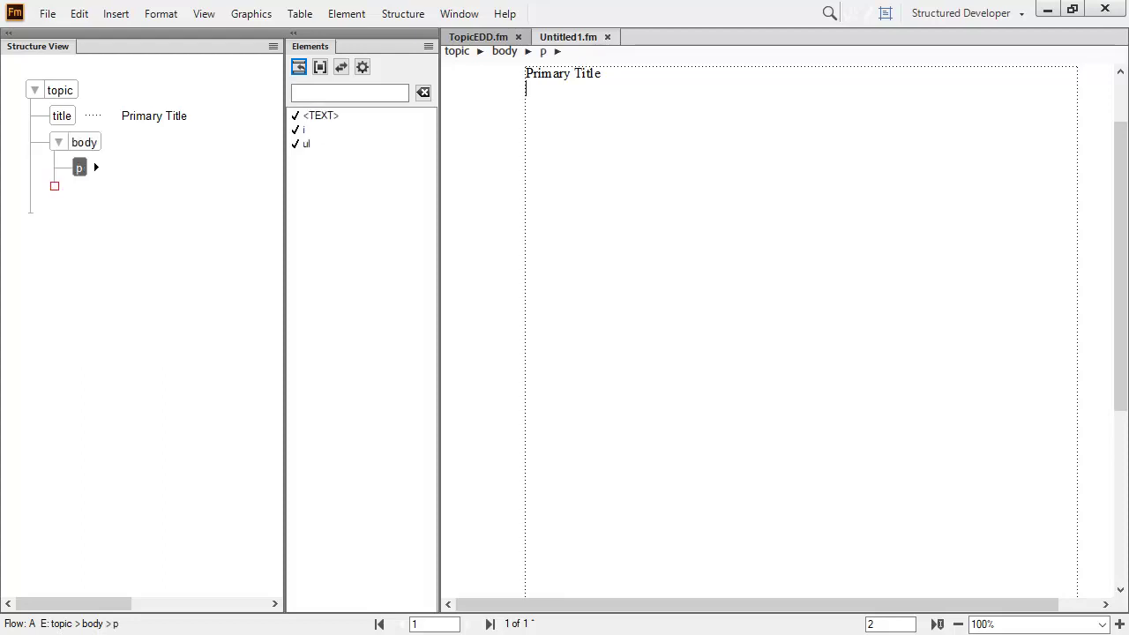
text(Some content can be structured with character level formatting.)
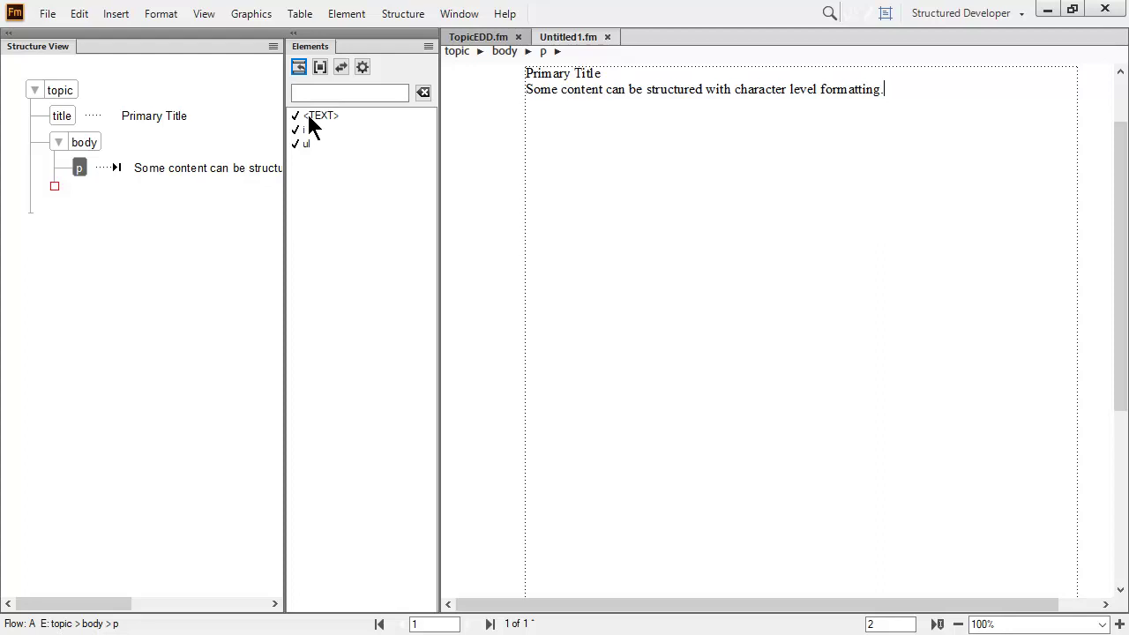
- Add a section element after the body's paragraph, with a title element reading "Section level title"
click(64, 185)
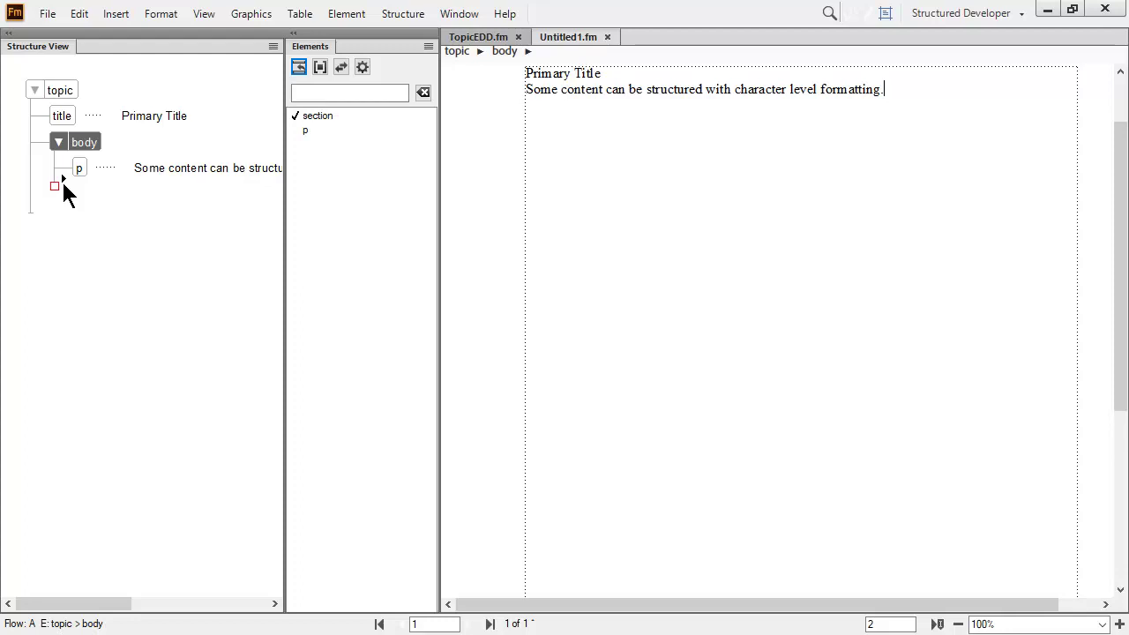
double_click(318, 116)
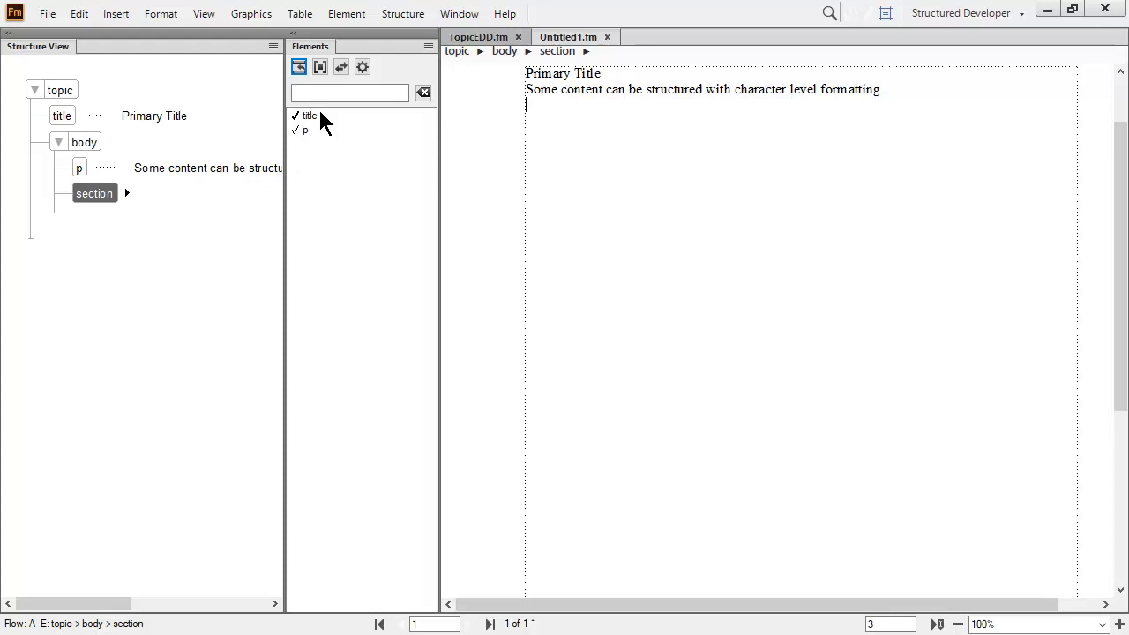
double_click(311, 116)
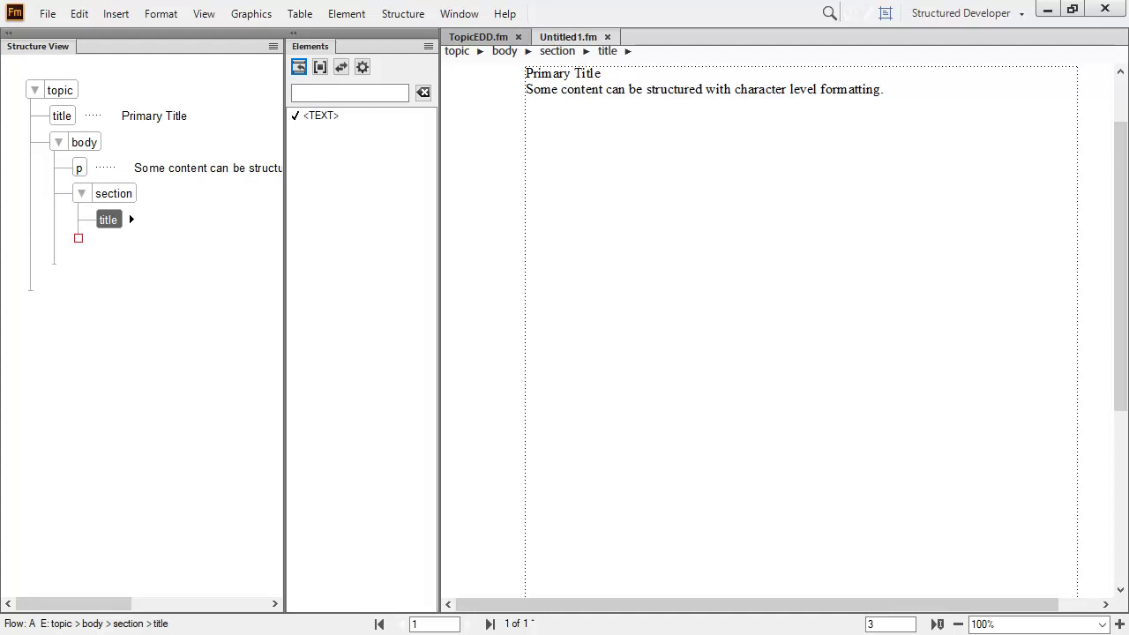
text(Section level title)
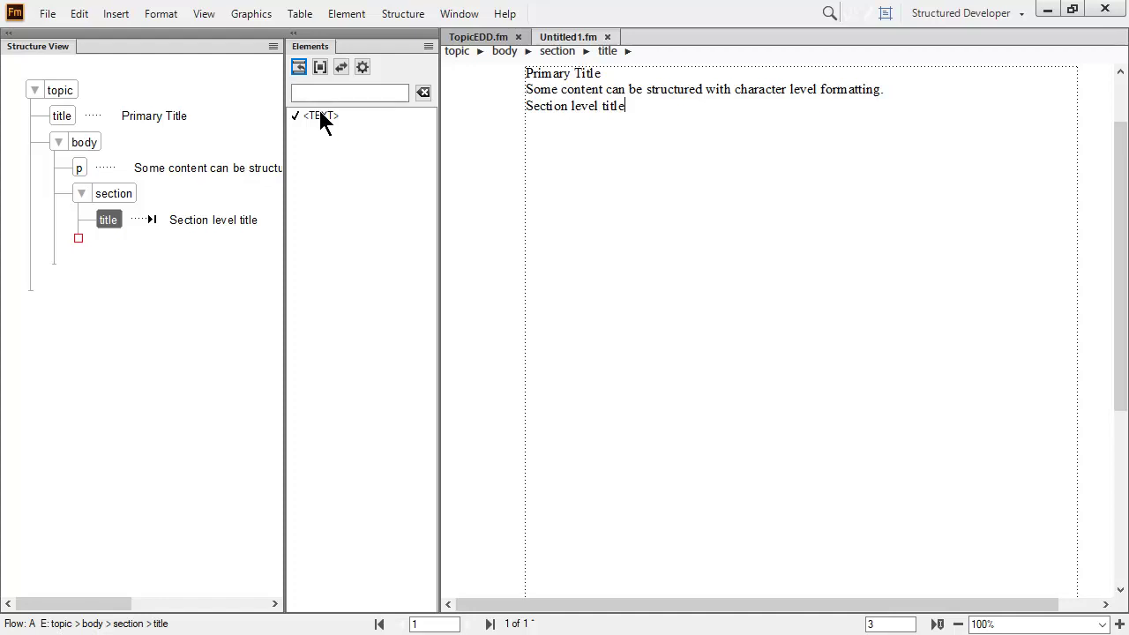
- Add a p element below the section's title with the text "The following is a sample of an unordered list"
click(92, 238)
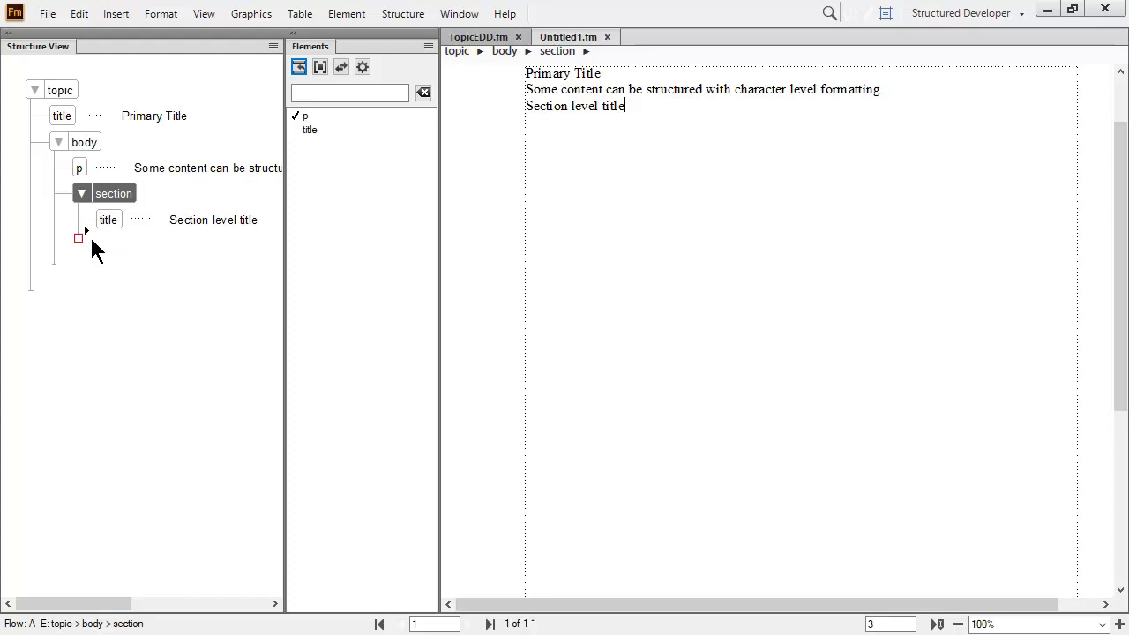
double_click(317, 115)
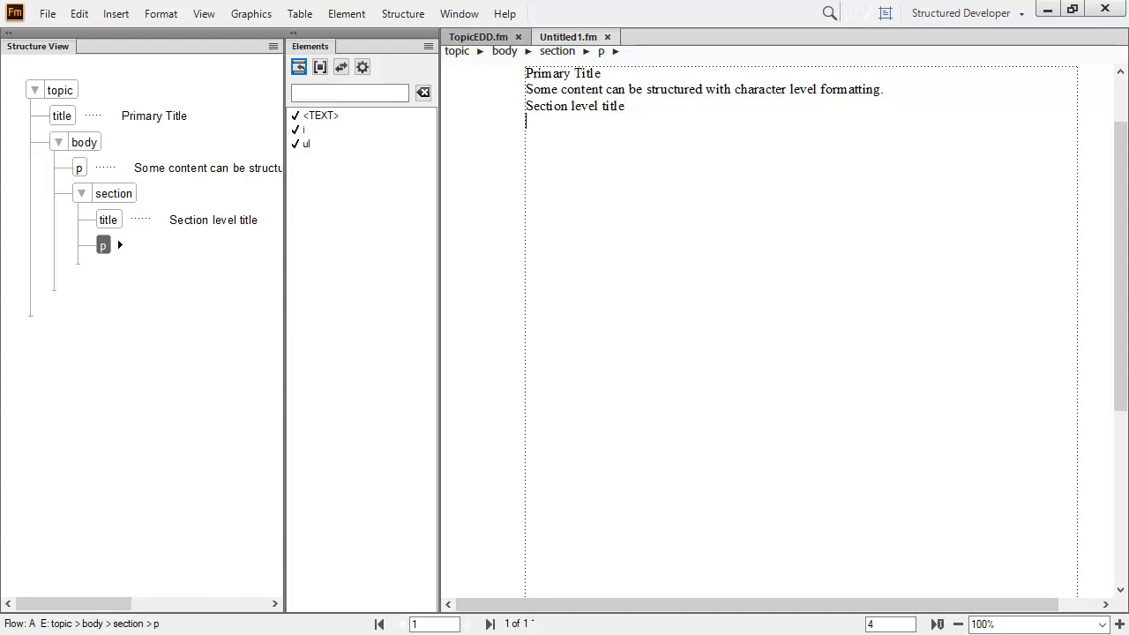
text(The following is a sample of an unordered list)
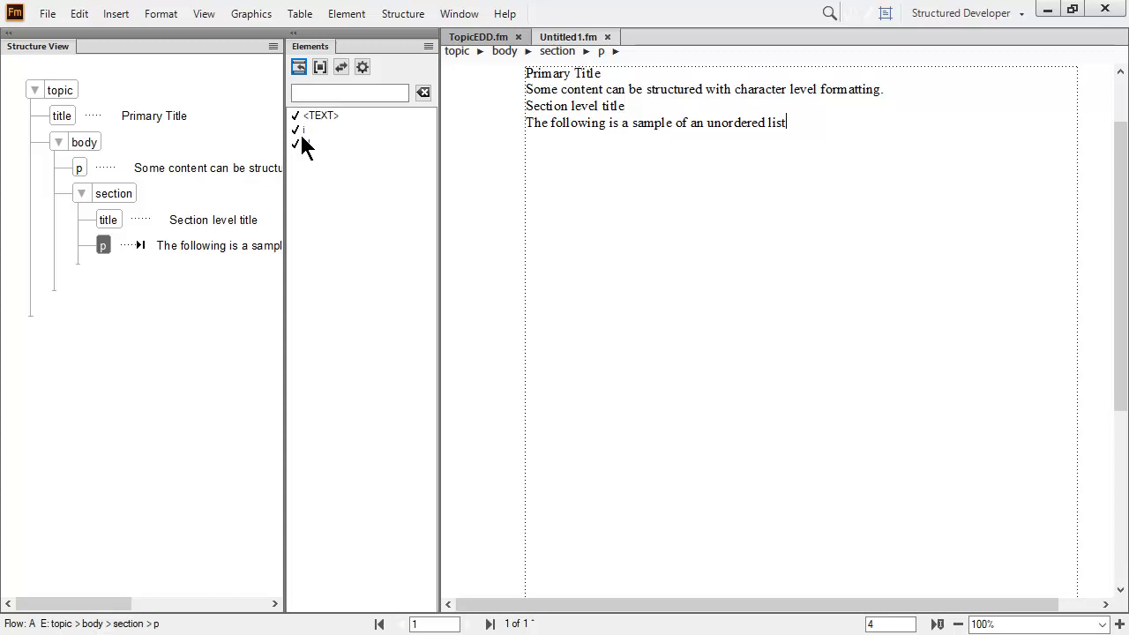
- Insert a ul element at the end of the section's paragraph and add two empty li elements to it
double_click(305, 143)
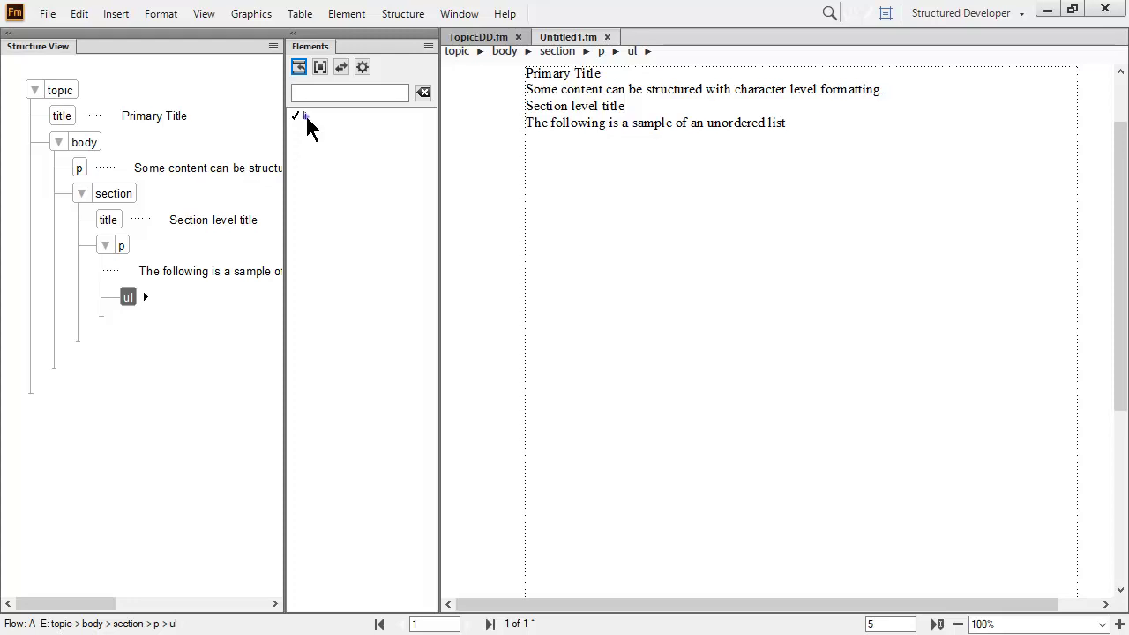
double_click(307, 118)
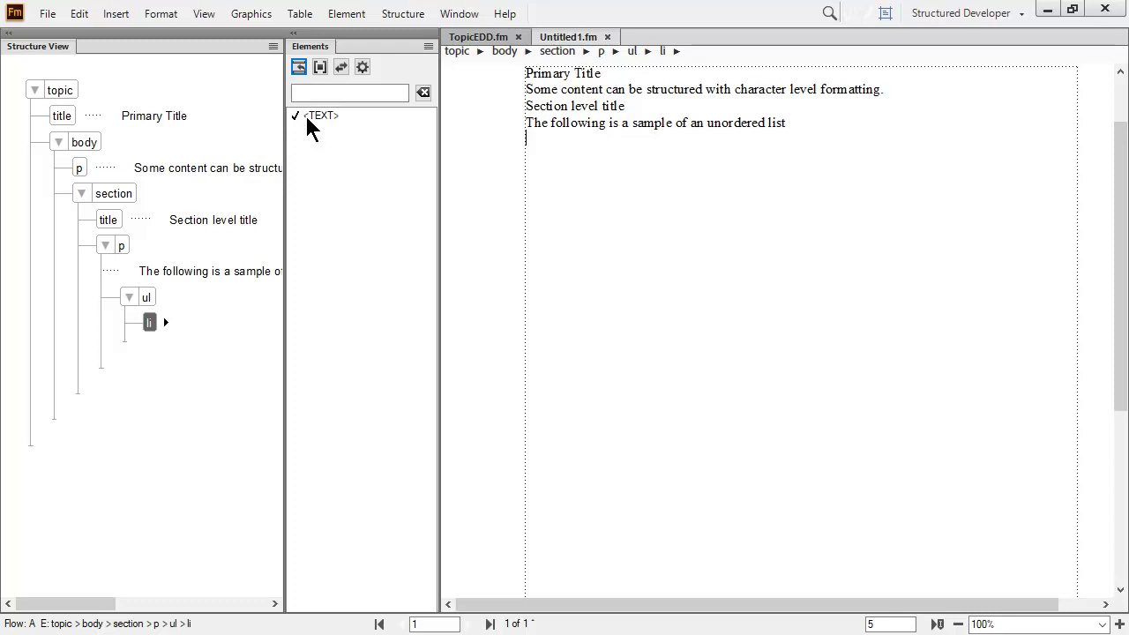
click(132, 340)
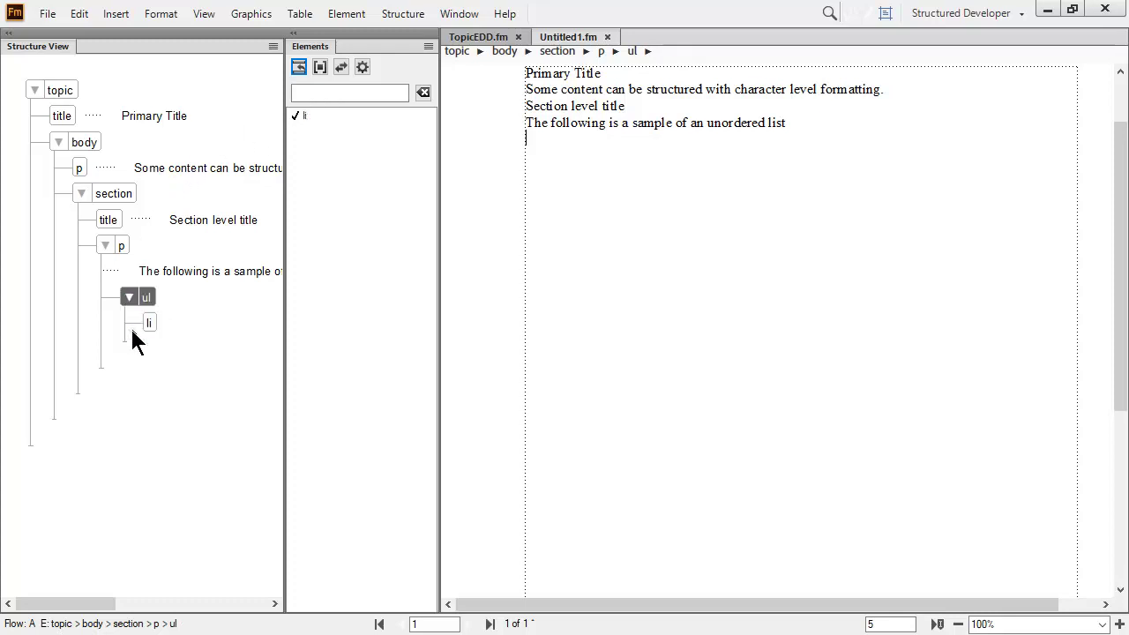
double_click(306, 116)
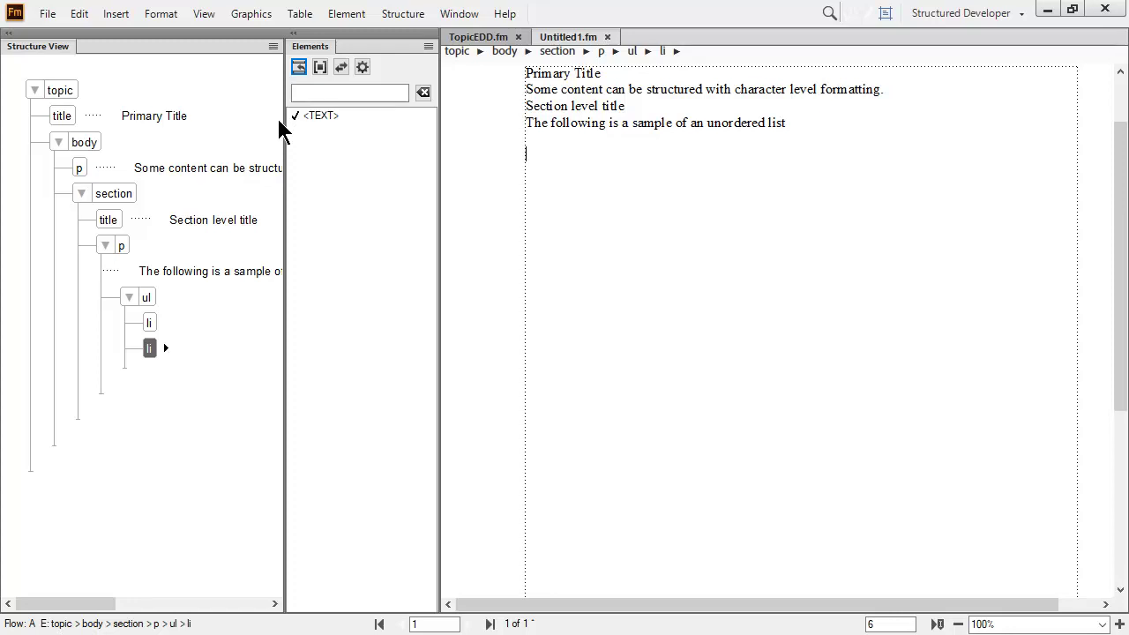
- Enter "Unordered list with a list item in it" in the first list item and "Another item within the unordered list" in the second
click(149, 322)
text(Unordered list with a list item in it)
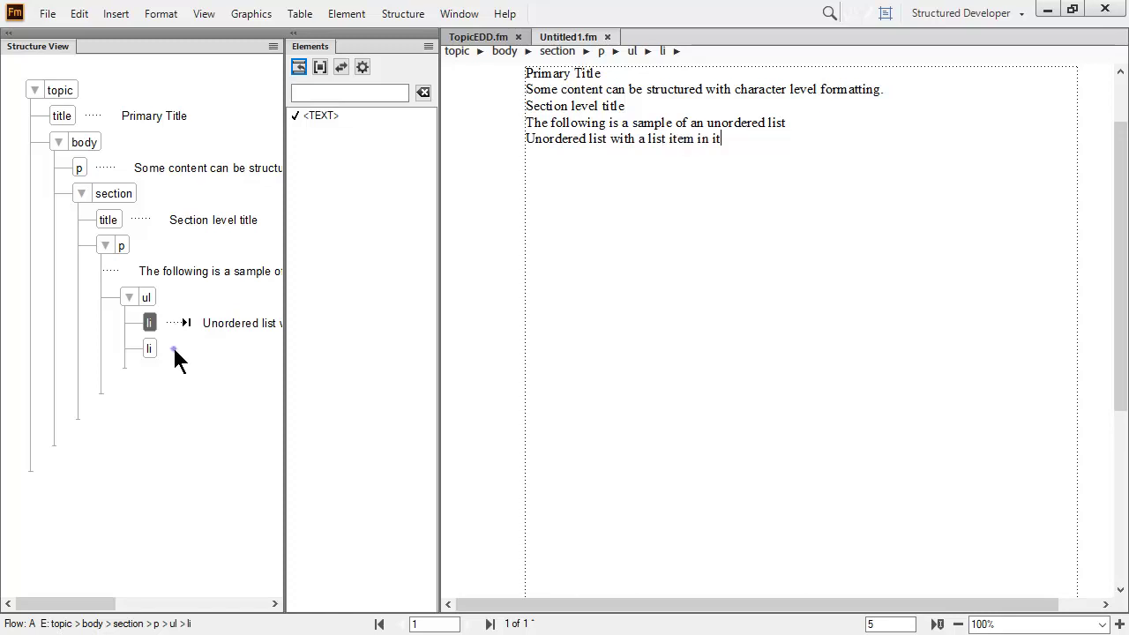
key(Down)
text(Another item within the unordered list)
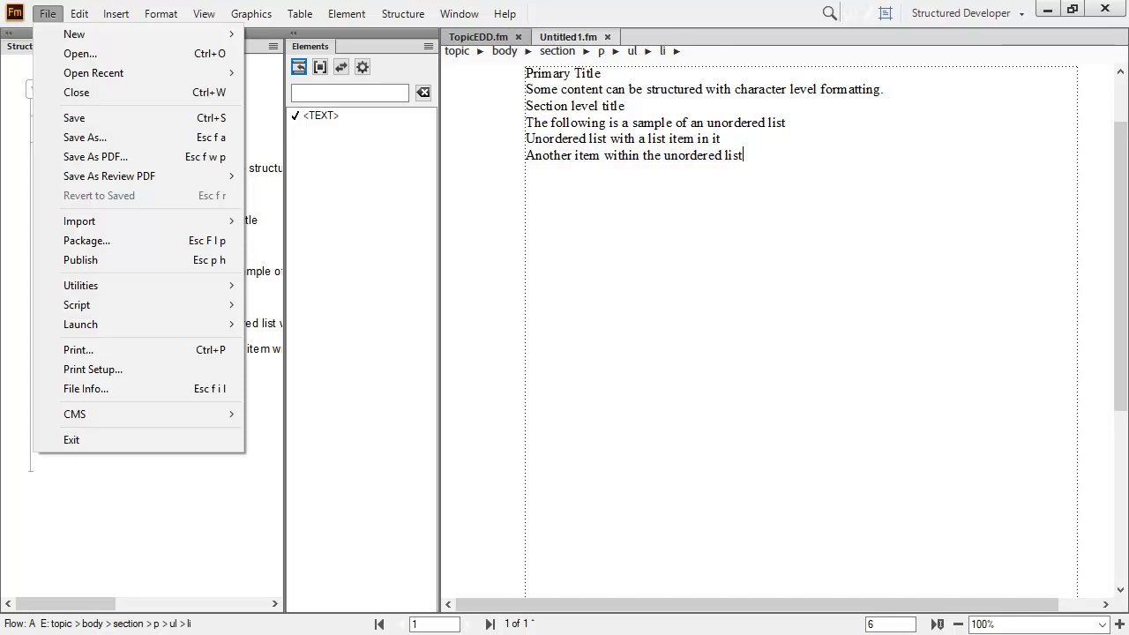
- Save the document as TopicTesting in the MyTutorials folder
key(ctrl+s)
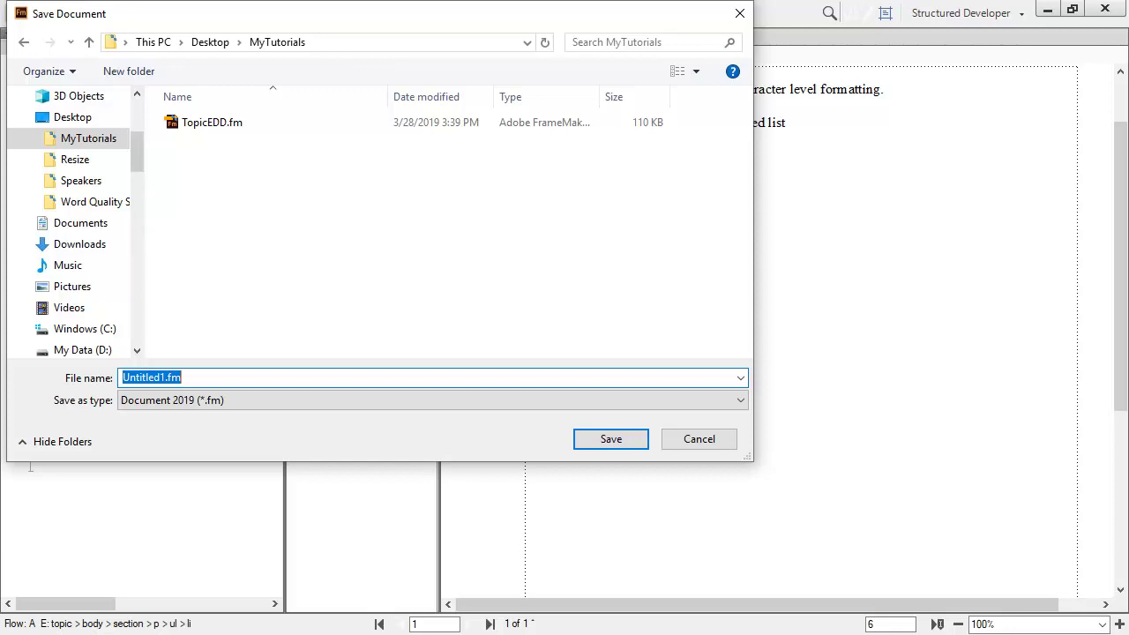
text(TopicTesting)
click(615, 441)
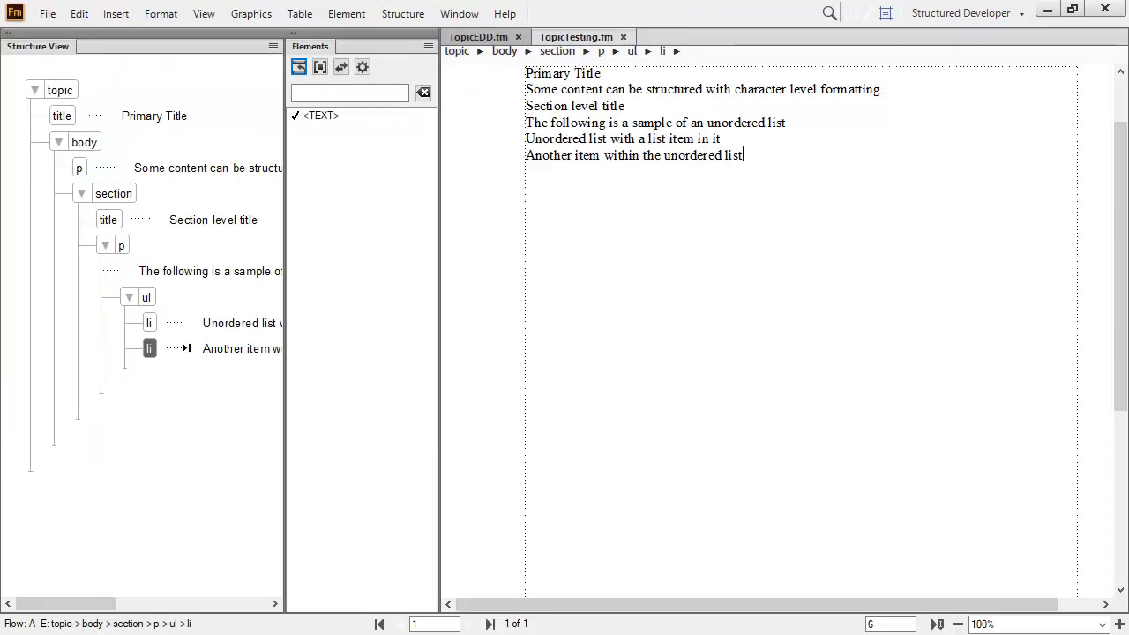